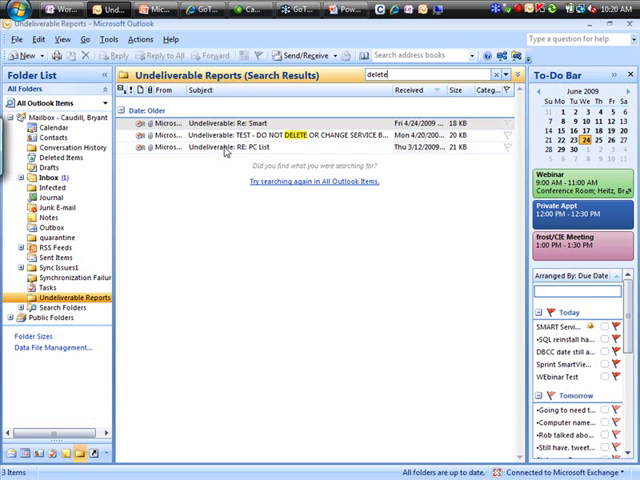
- Open the undeliverable report about the service ticket, then close it
double_click(222, 142)
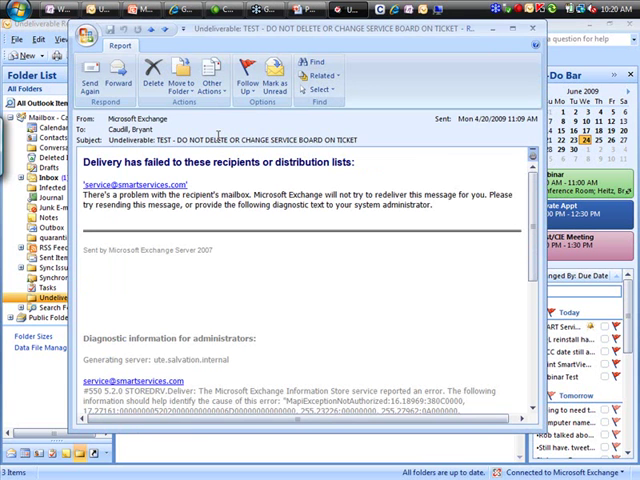
left_click(530, 25)
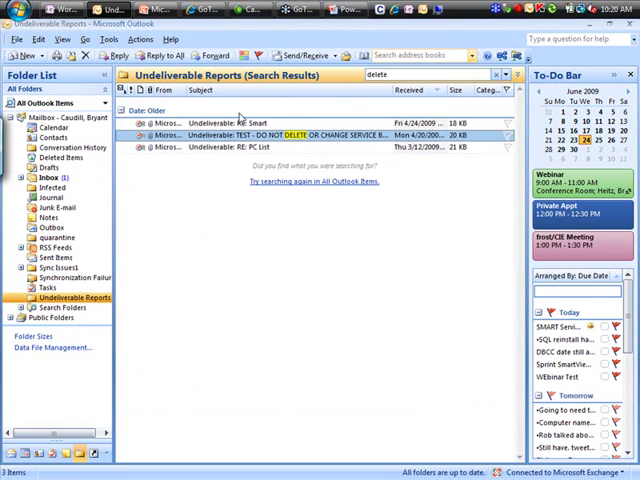
- Open 'Letter from GFI', restore its window, and preview contact-account_info.pdf back to page one
left_click(50, 178)
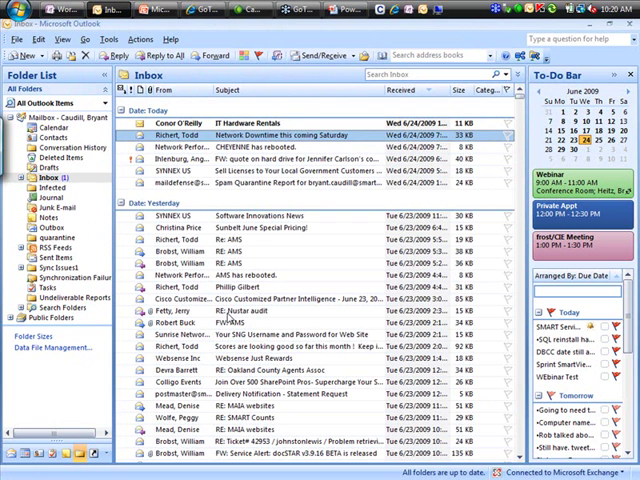
left_click(519, 398)
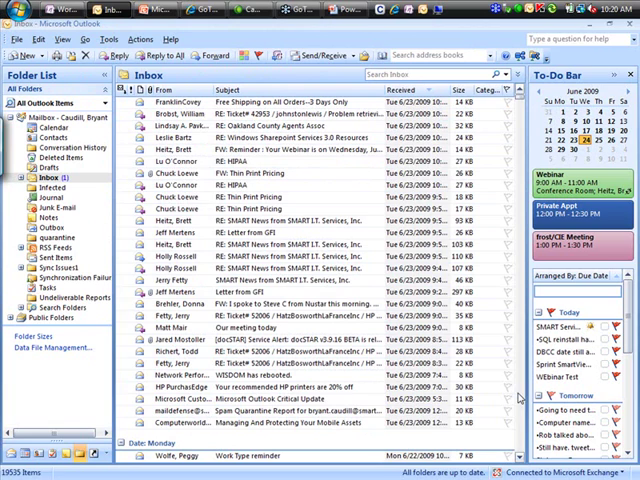
double_click(286, 291)
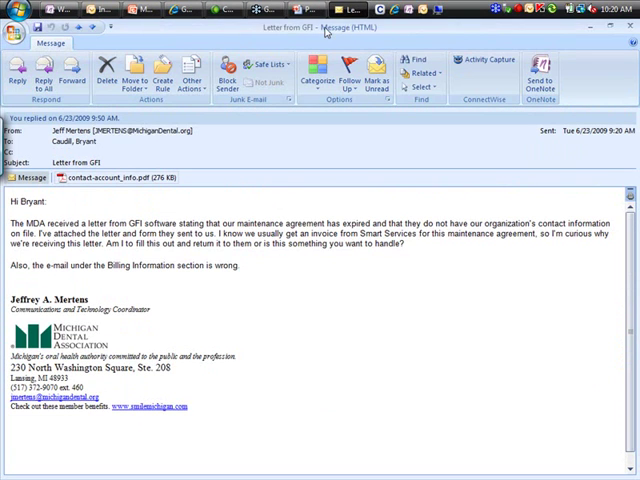
double_click(326, 30)
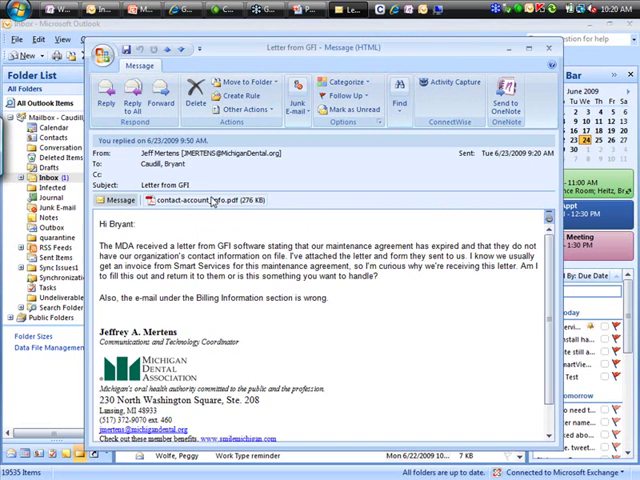
left_click(212, 200)
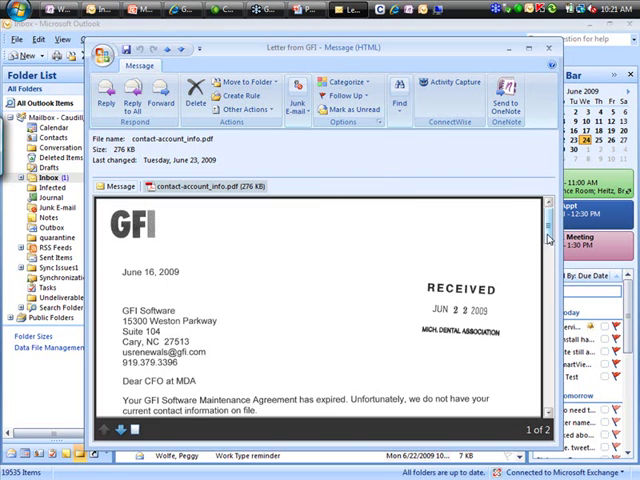
left_click_drag(549, 239, 548, 410)
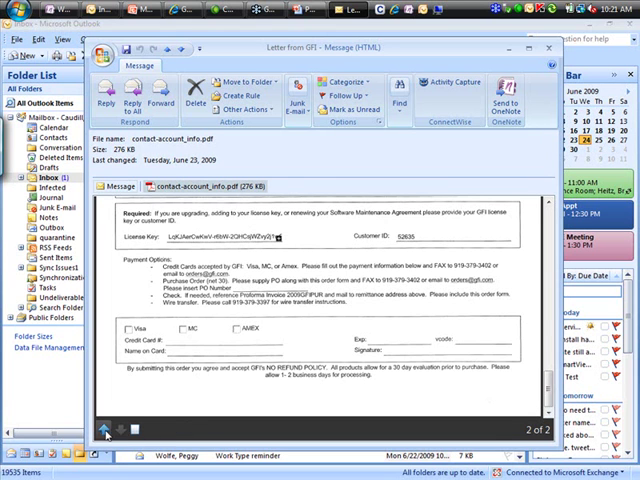
left_click(549, 207)
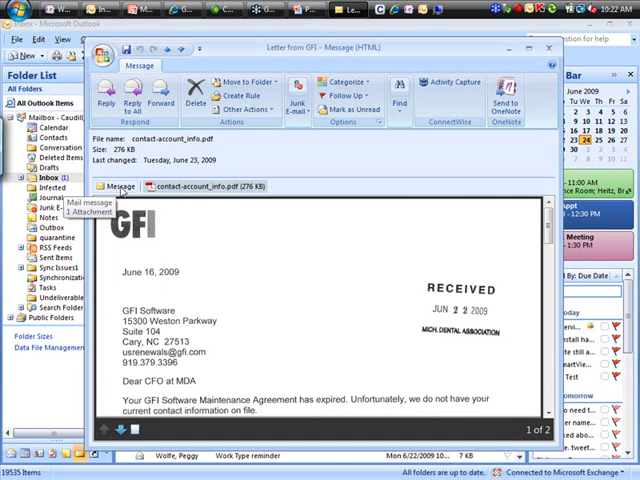
- Switch between the GFI message body and PDF preview, close it, and scroll Inbox to top
left_click(120, 188)
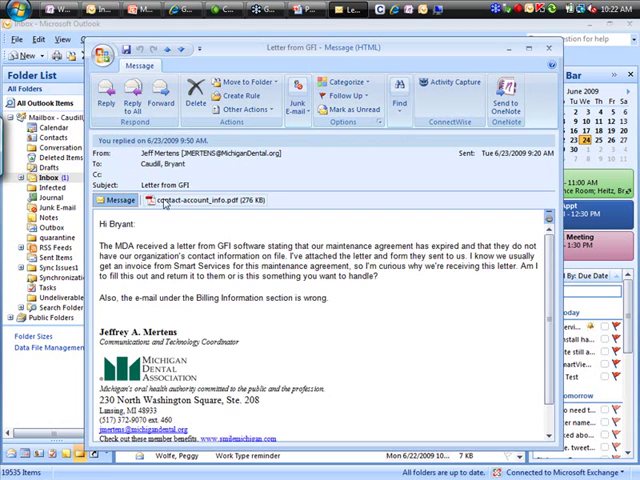
left_click(165, 201)
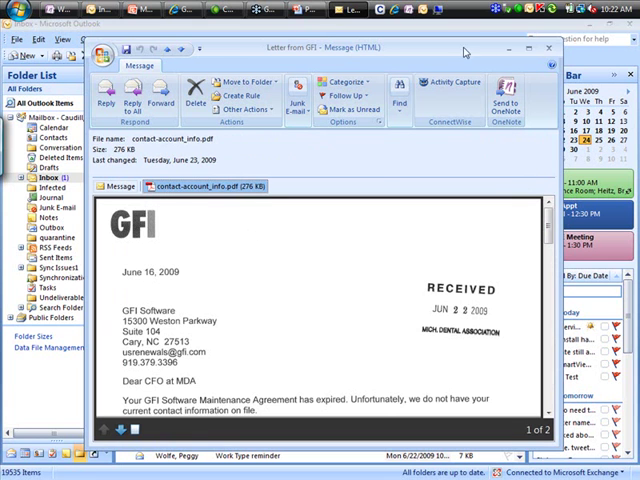
left_click(548, 47)
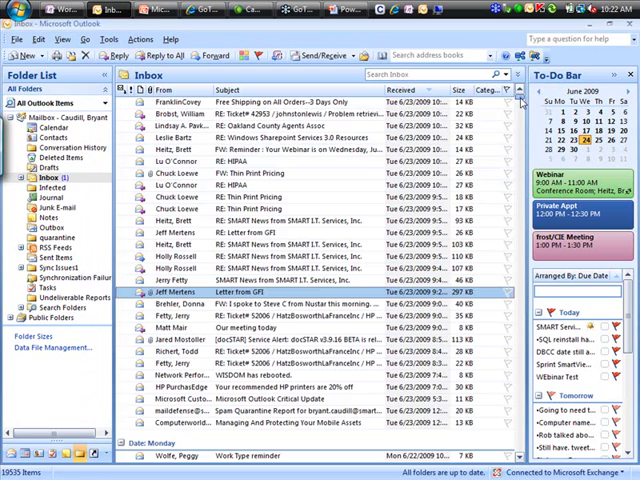
left_click_drag(520, 96, 521, 92)
- Open the 'Network Downtime this coming Saturday' message in its own window and reposition it
double_click(225, 136)
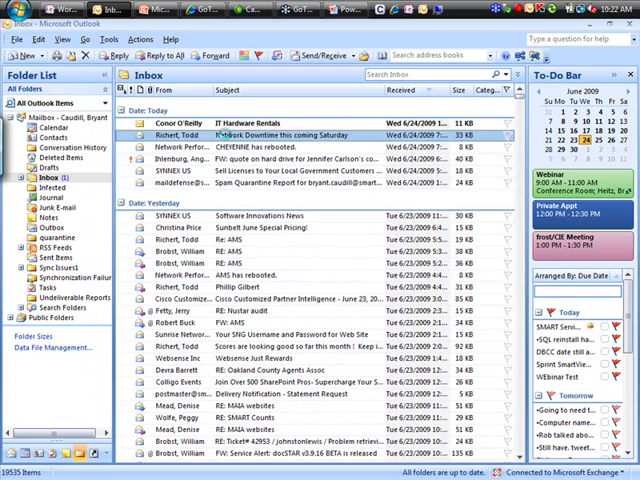
left_click(547, 47)
double_click(266, 136)
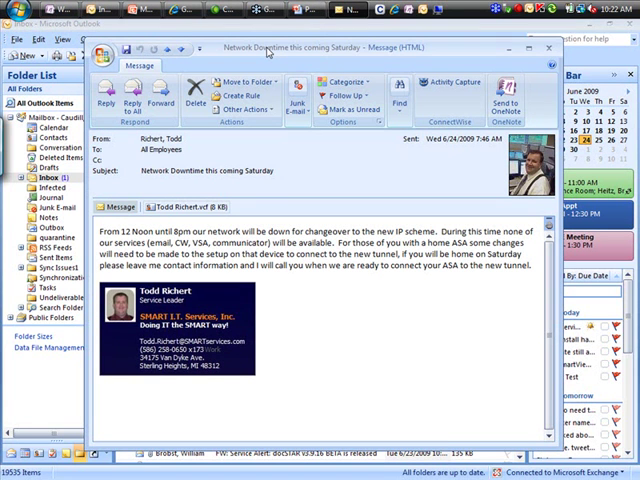
left_click_drag(268, 52, 262, 53)
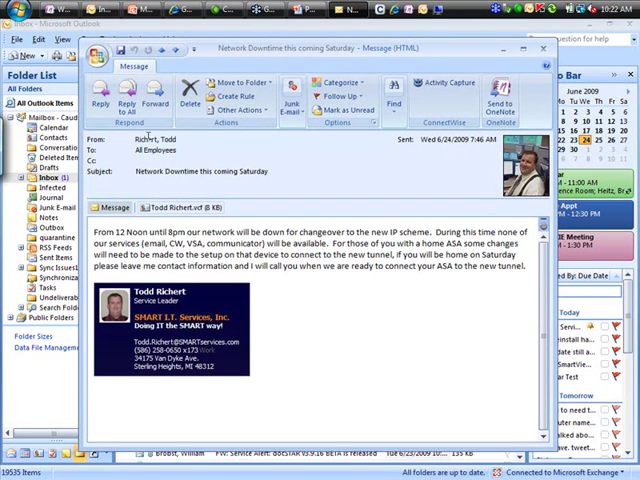
- Launch Microsoft Office Communicator 2007 from the Start menu and reopen the Network Downtime message
left_click(10, 6)
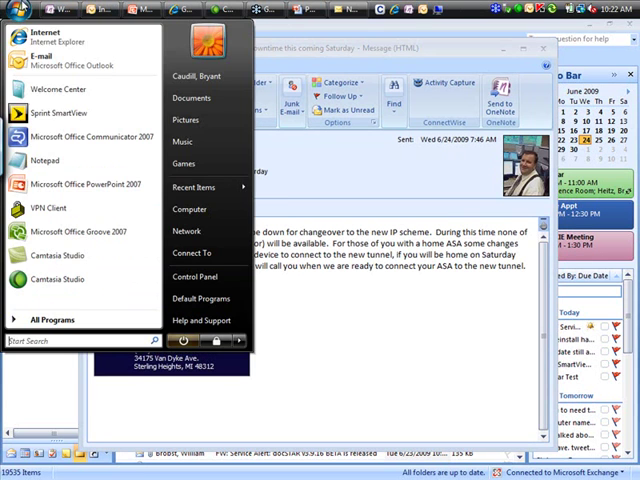
left_click(97, 141)
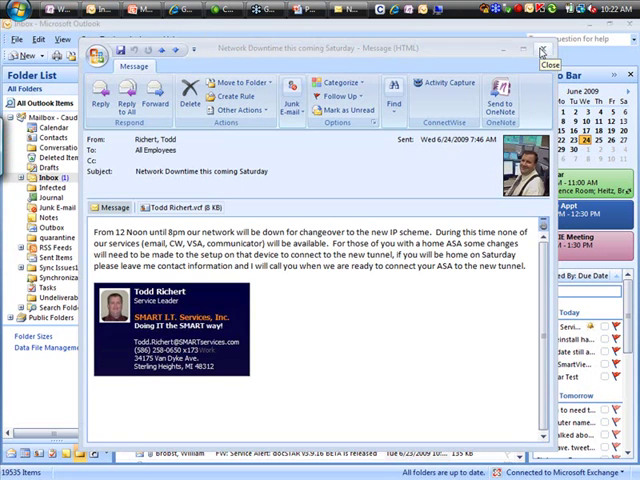
left_click(542, 50)
double_click(267, 136)
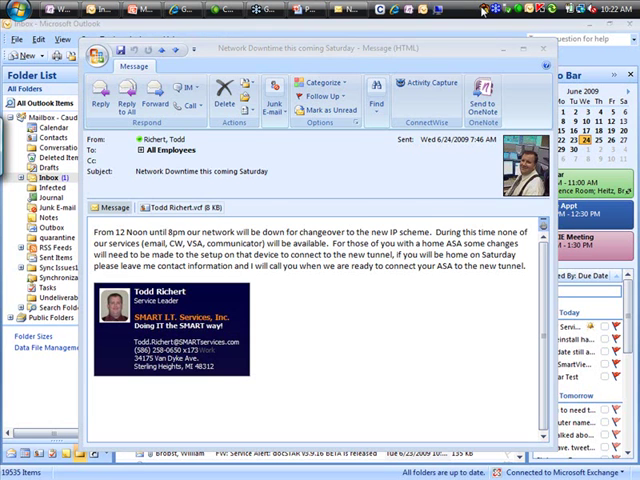
- Open Communicator's contact list from the tray and enlarge it to show one more contact
left_click(484, 10)
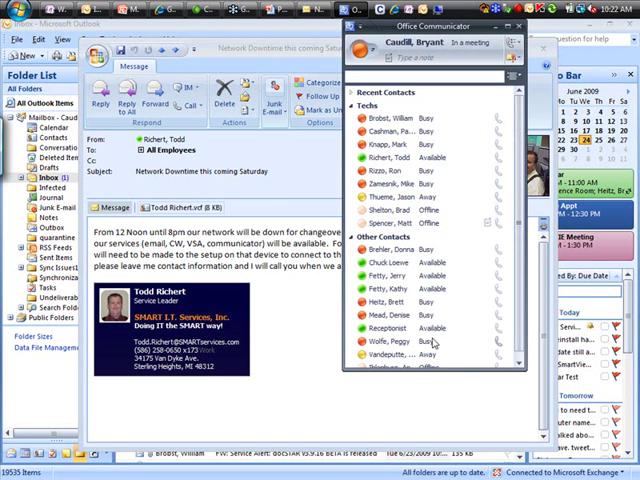
mouse_move(455, 369)
left_mouse_down()
mouse_move(455, 388)
mouse_move(460, 383)
left_mouse_up()
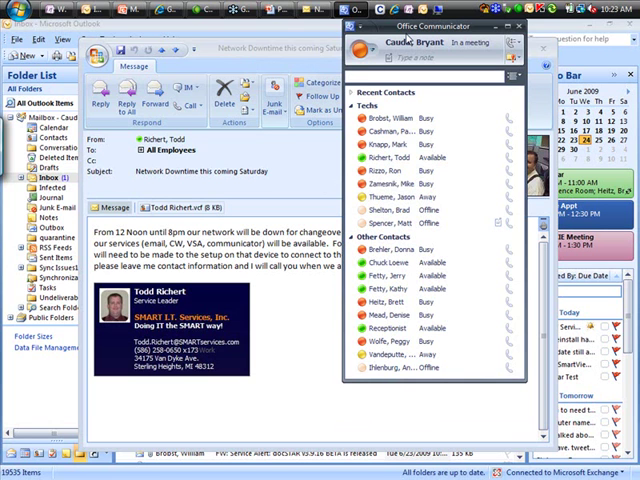
- View and dismiss the sender's contact options, then close the Network Downtime message
left_click(518, 25)
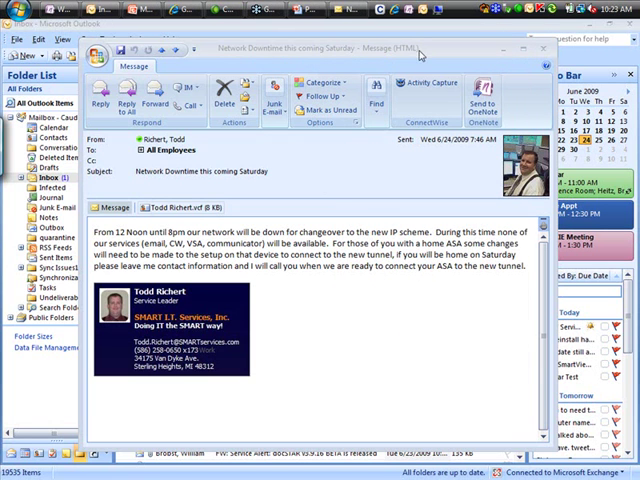
left_click(145, 140)
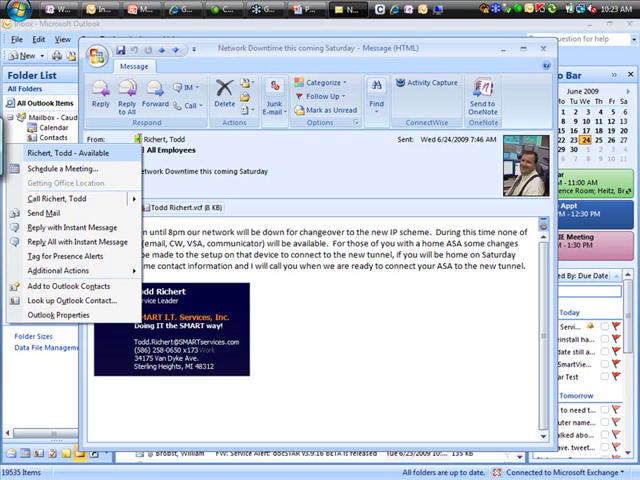
mouse_move(60, 198)
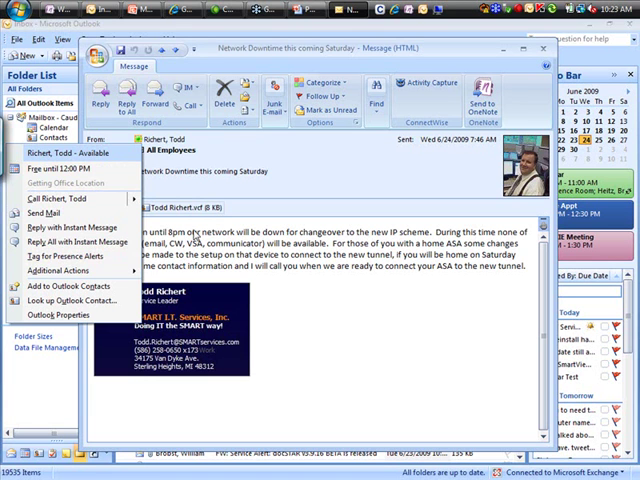
left_click(428, 254)
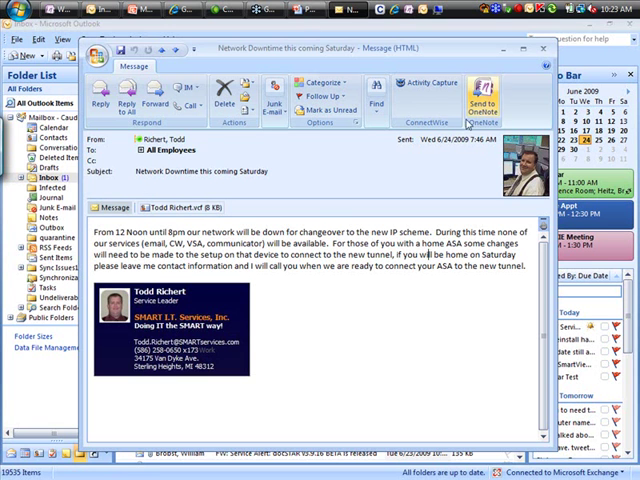
left_click(543, 52)
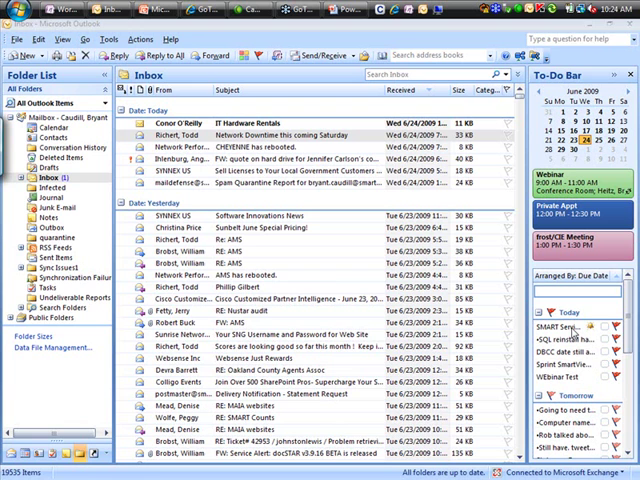
- Visit Undeliverable Reports, then open the Tasks folder listing completed tasks by completion date
left_click(86, 297)
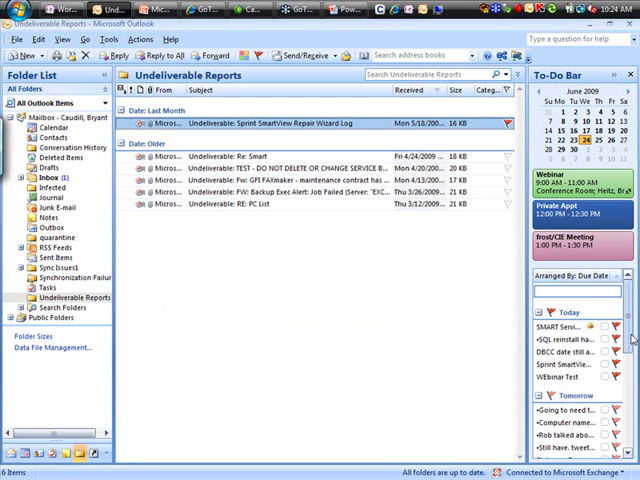
left_click(46, 288)
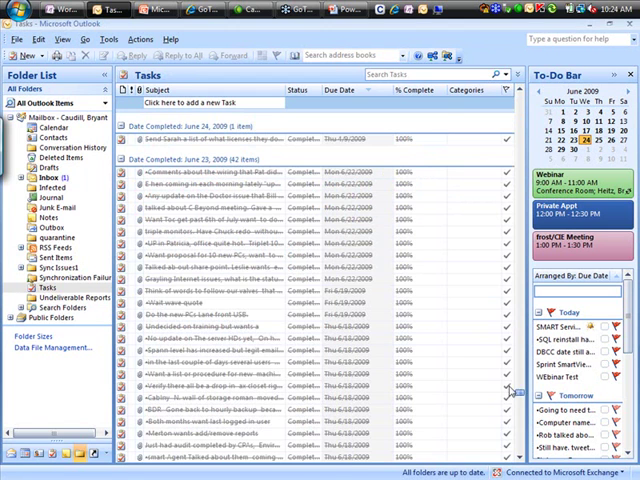
left_click(516, 456)
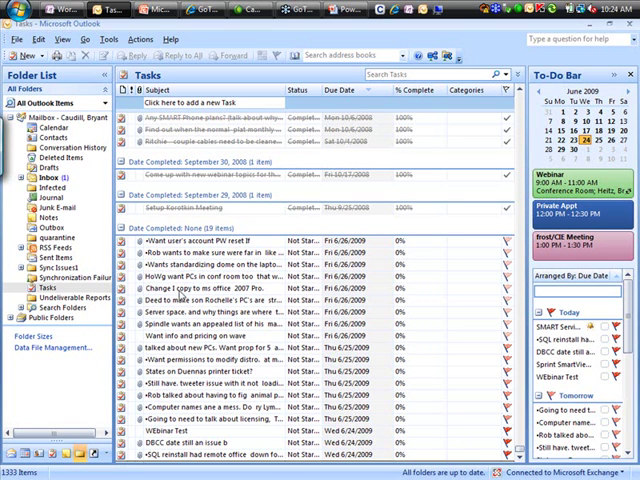
left_click_drag(153, 240, 152, 237)
left_click_drag(627, 318, 631, 428)
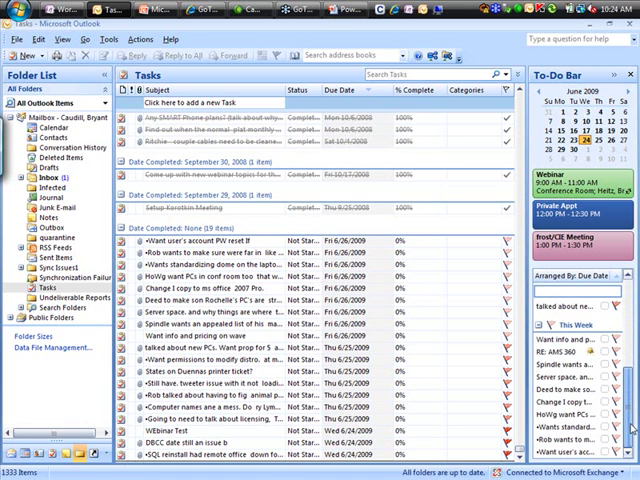
left_click(265, 243)
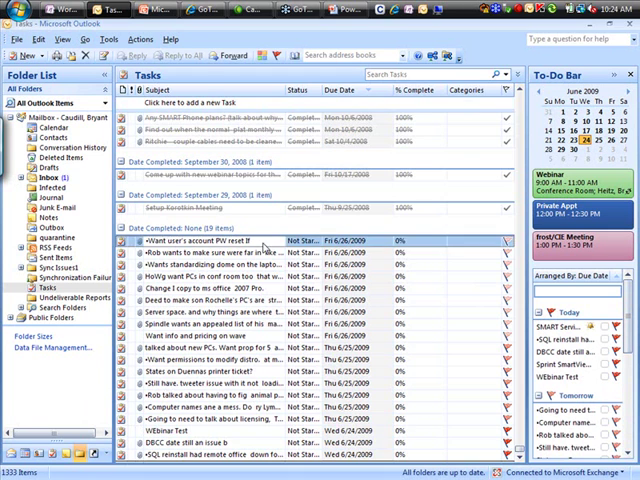
double_click(265, 243)
key("Escape")
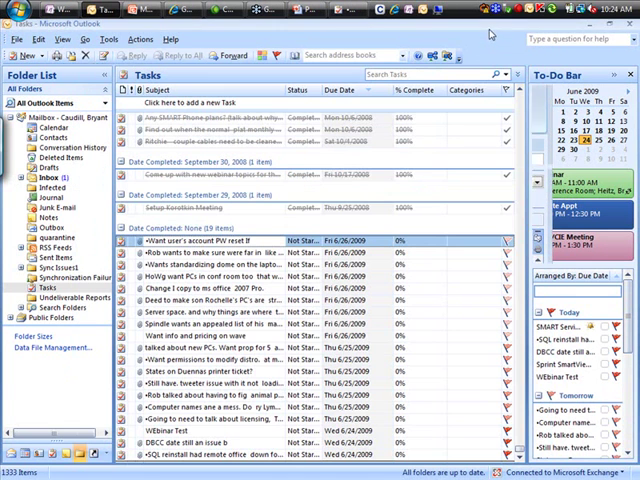
double_click(565, 339)
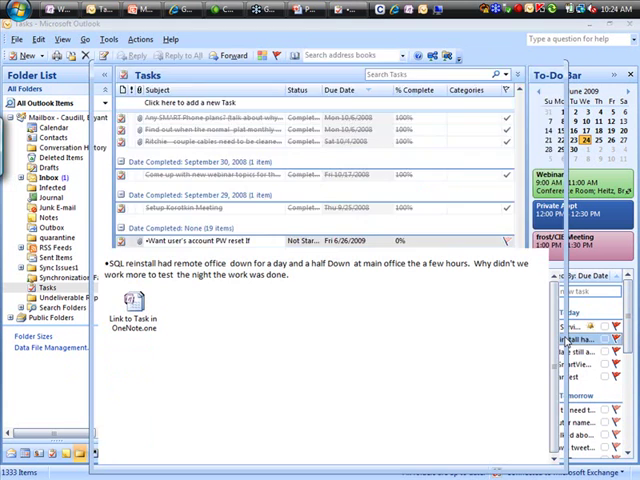
left_click(554, 68)
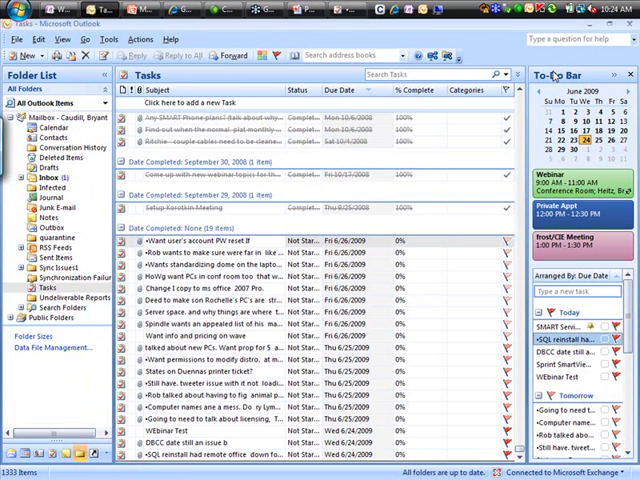
left_click(566, 327)
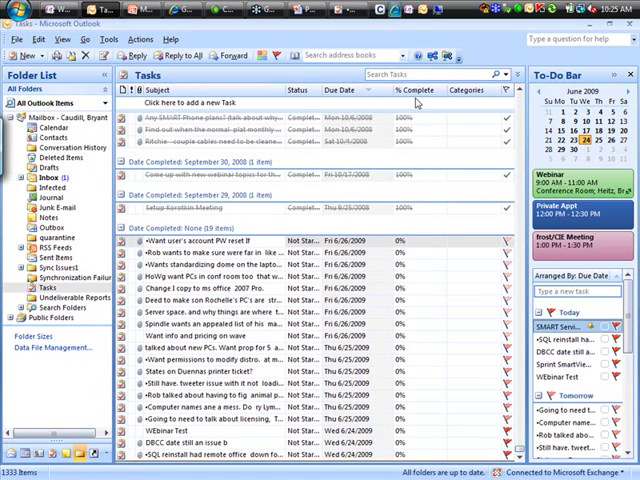
key("Return")
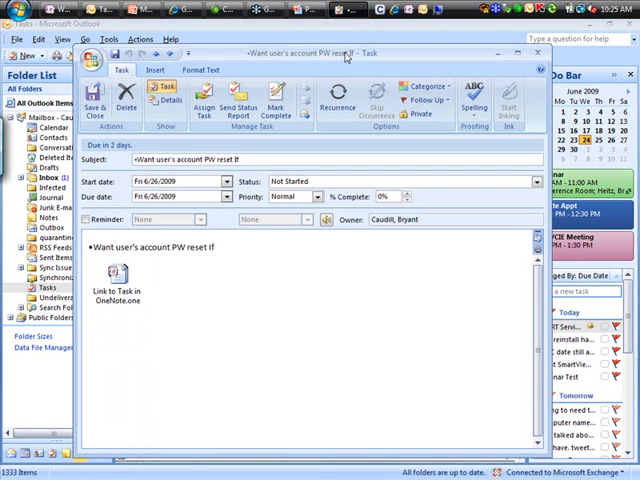
left_click_drag(348, 56, 345, 43)
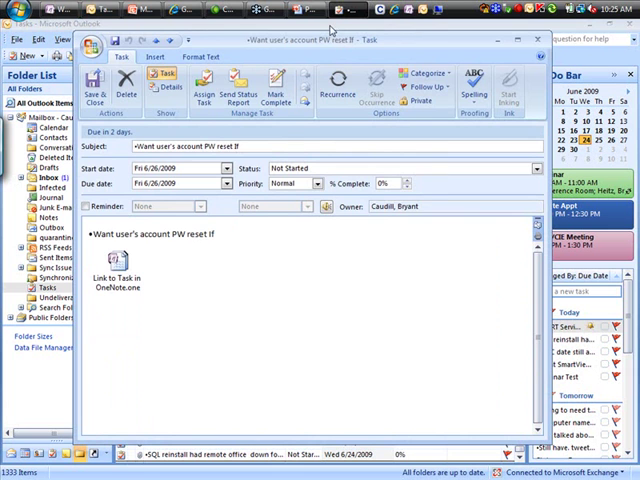
key("Escape")
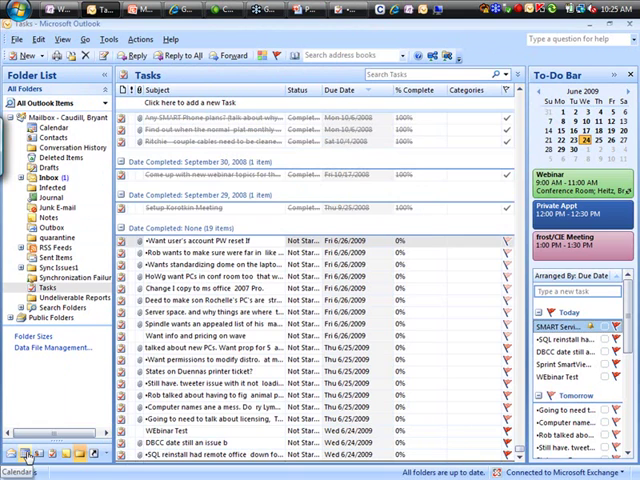
- View the June 21–27 calendar week with its daily task strip, then switch back to Mail
left_click(26, 453)
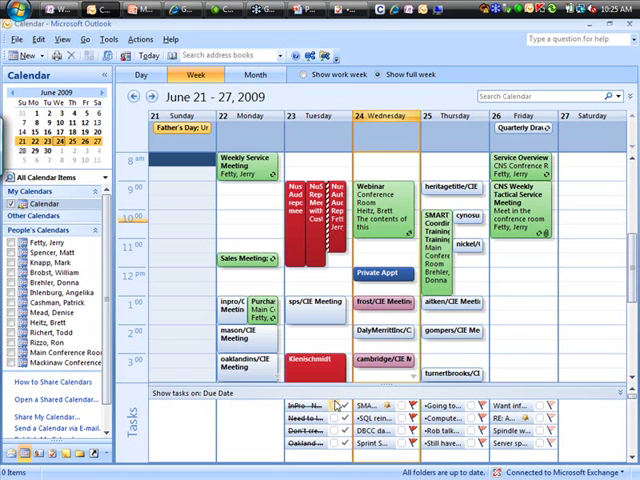
left_click(14, 453)
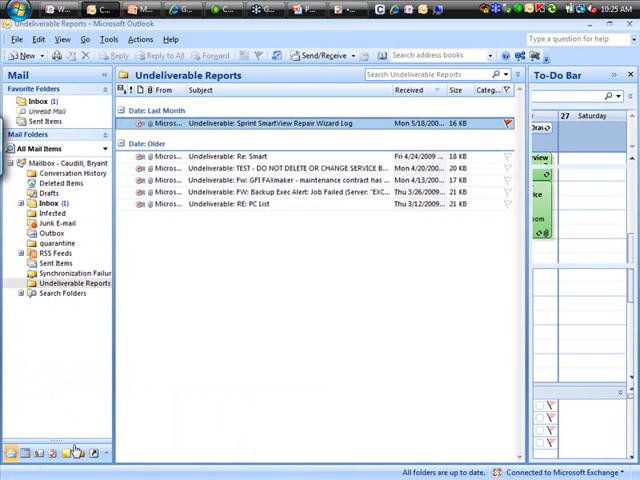
- Show the full Folder List and bring up the 'Want user's account PW reset If' task window
left_click(80, 453)
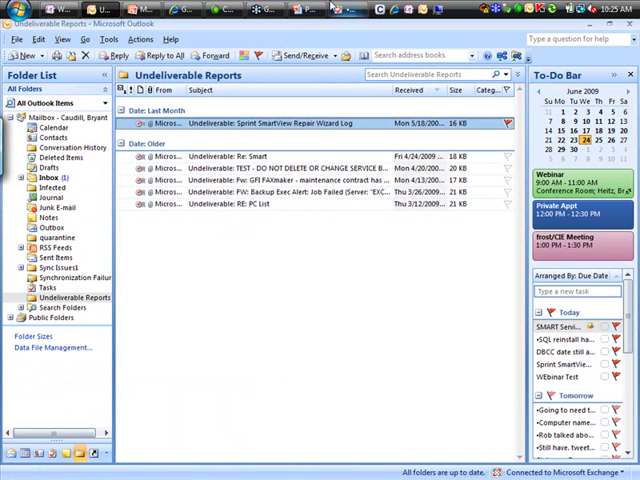
left_click(172, 6)
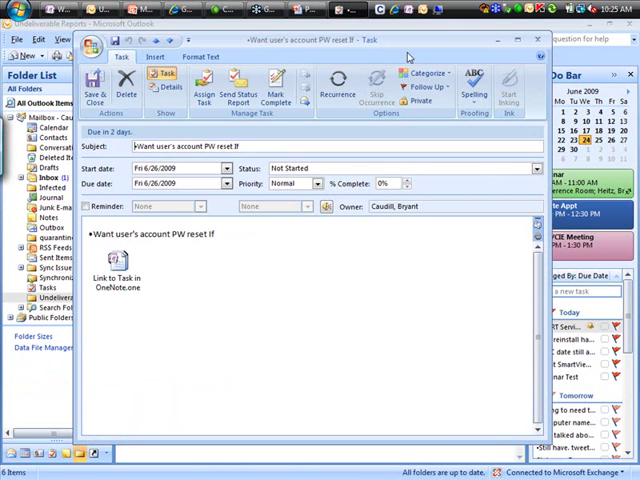
- Reposition the task window and show the Categorize dropdown's category list
left_click_drag(401, 44, 420, 80)
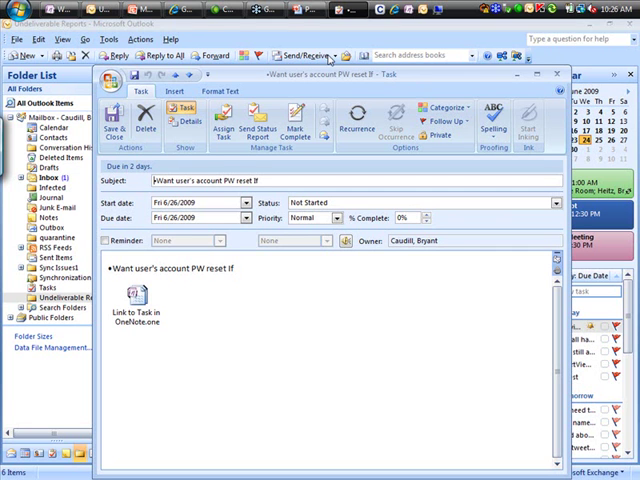
mouse_move(329, 74)
left_mouse_down()
mouse_move(317, 39)
mouse_move(305, 48)
left_mouse_up()
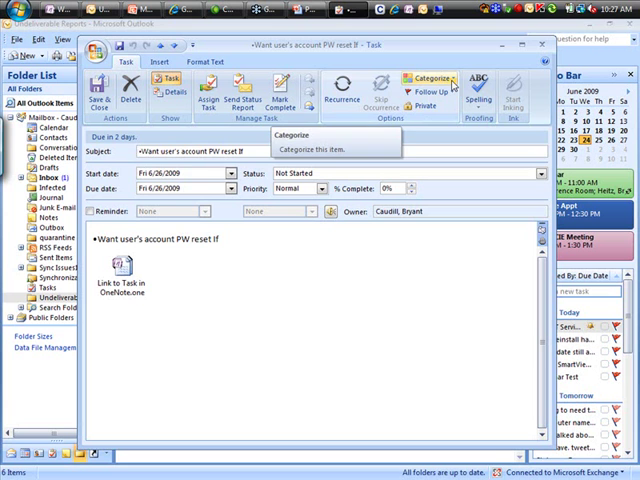
left_click_drag(443, 50, 445, 47)
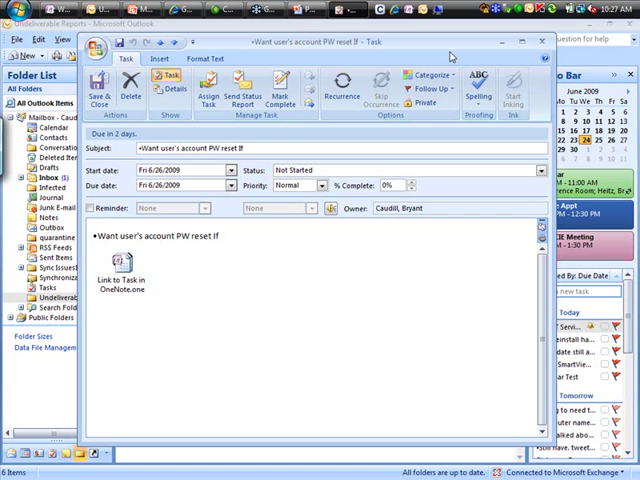
left_click(453, 74)
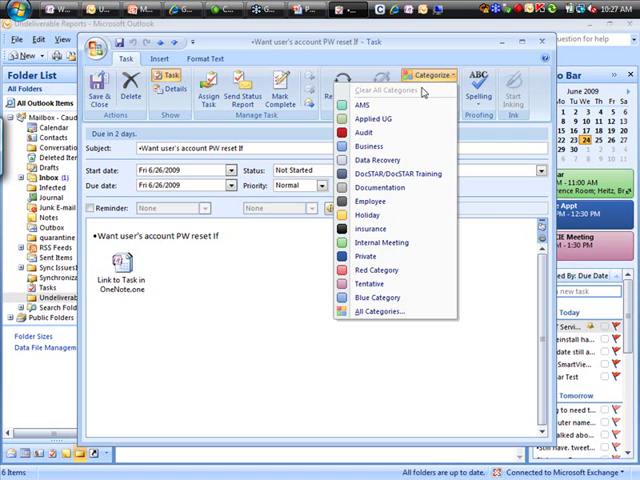
- Dismiss the category list without picking a category and show the task's Insert ribbon options
left_click(446, 75)
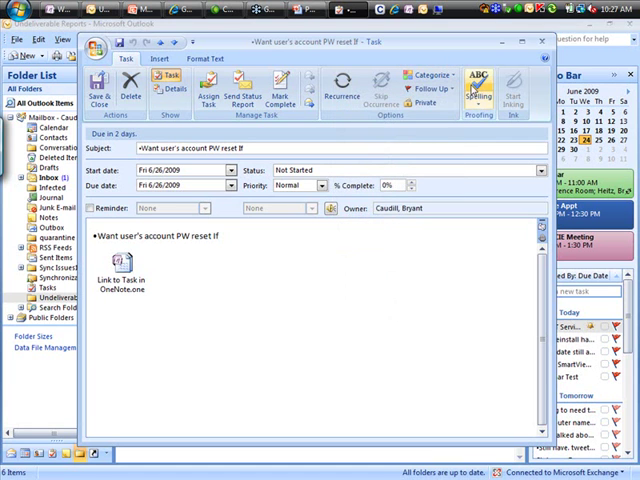
left_click(160, 58)
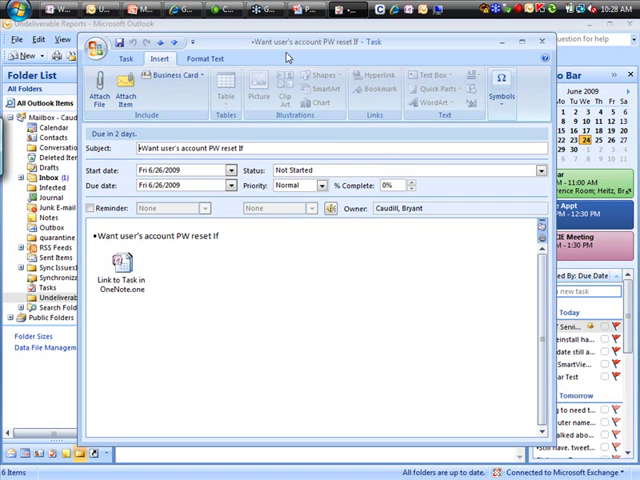
- Attach your own business card to the task, then browse the Format Text and Task tabs
left_click(183, 77)
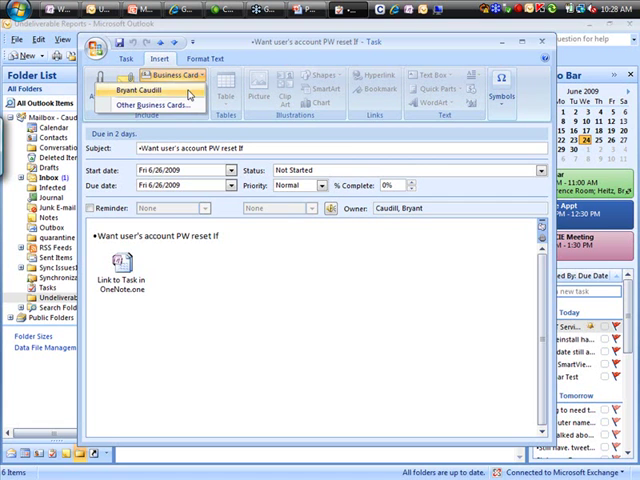
left_click(165, 90)
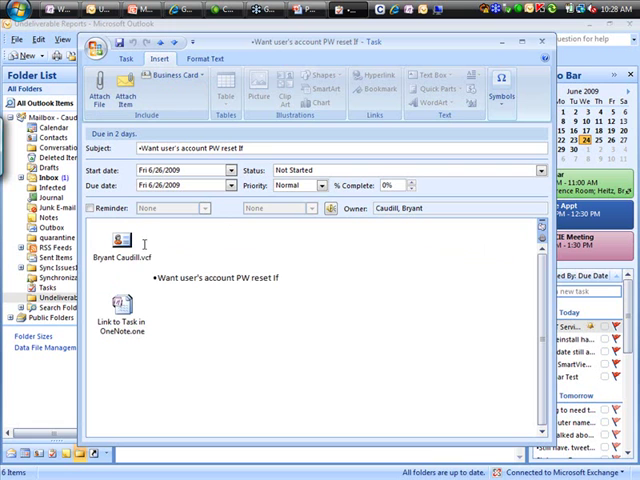
left_click(212, 59)
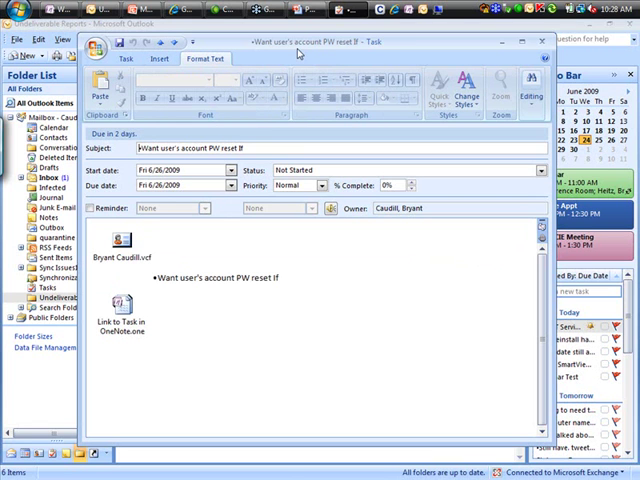
left_click(127, 60)
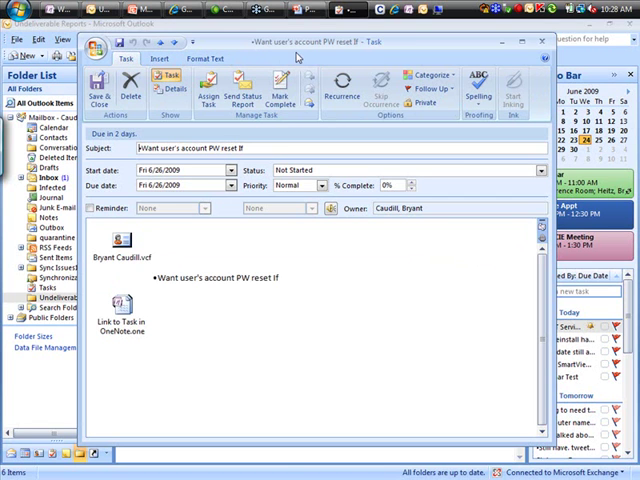
left_click(207, 60)
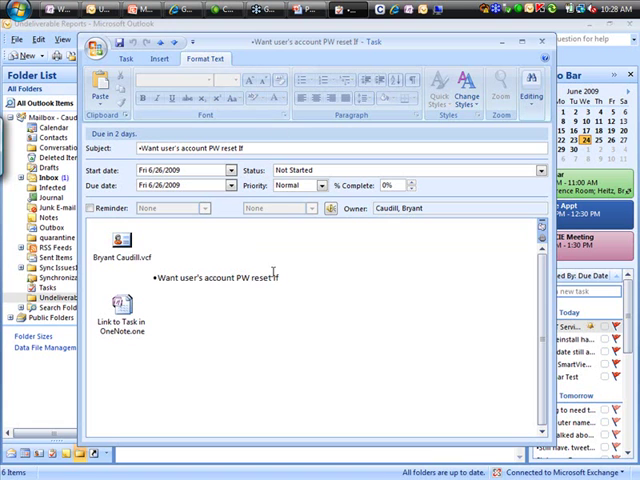
left_click_drag(273, 272, 205, 277)
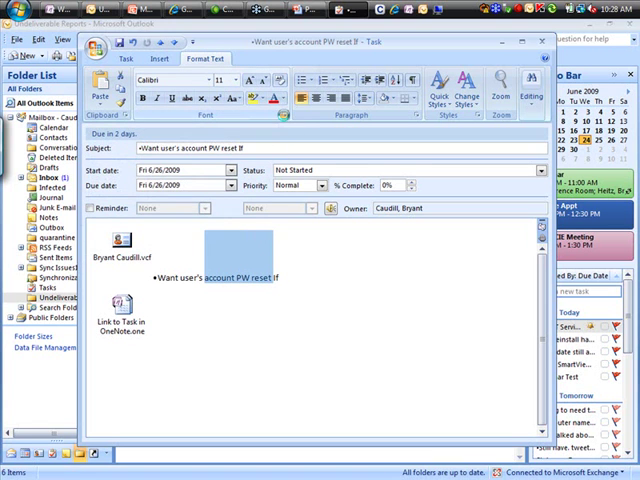
left_click(283, 115)
mouse_move(324, 89)
left_mouse_down()
mouse_move(355, 160)
mouse_move(452, 105)
left_mouse_up()
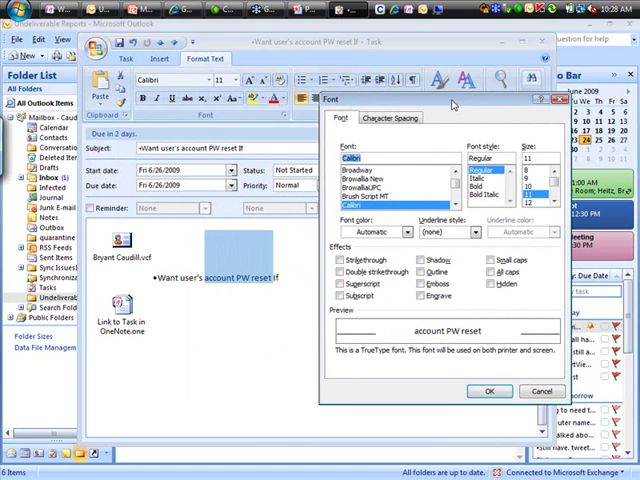
left_click(541, 391)
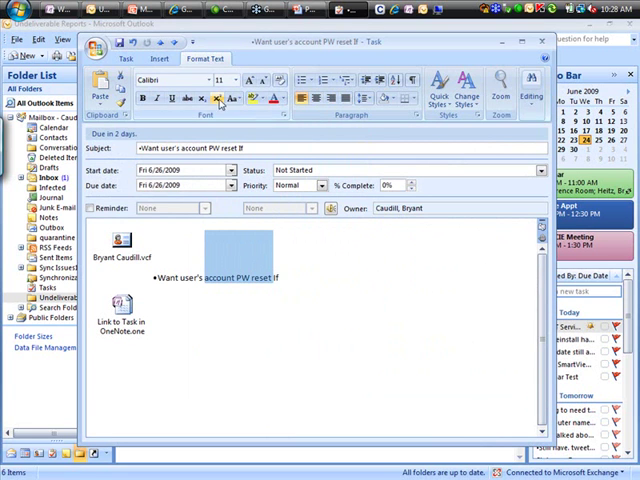
left_click(283, 243)
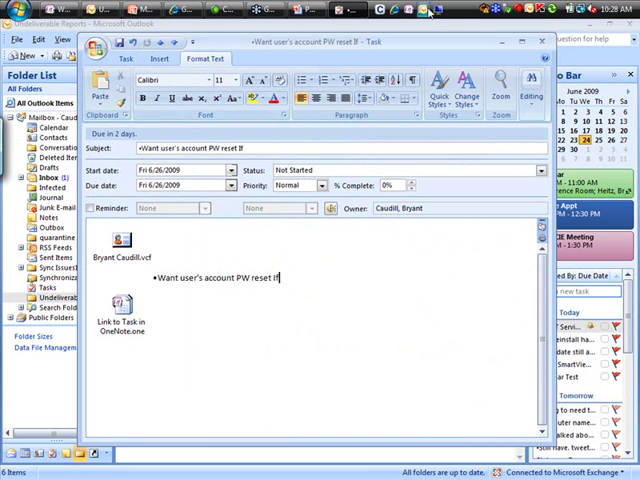
- Close the password-reset task window and decline to save its changes
left_click(544, 45)
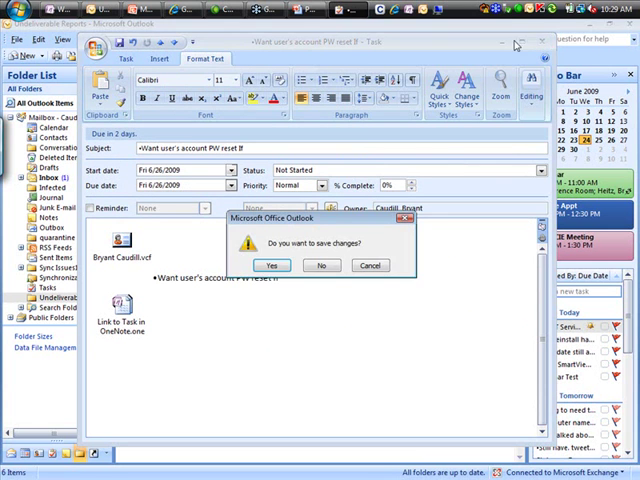
left_click(322, 266)
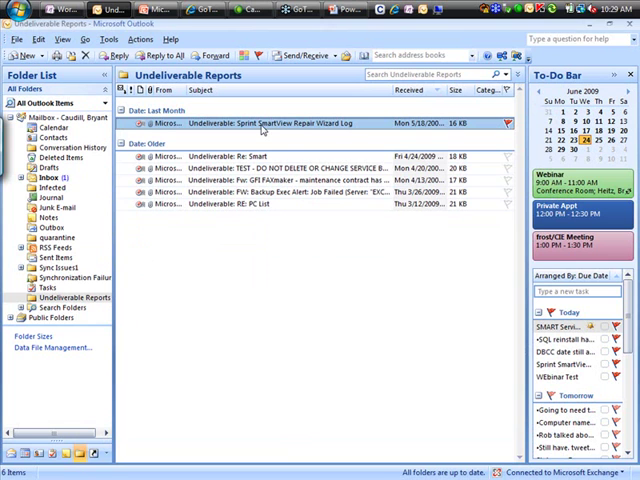
- Drop the Sprint SmartView Repair Wizard Log report under Today in the To-Do Bar, then open and close it
left_click_drag(263, 129, 578, 328)
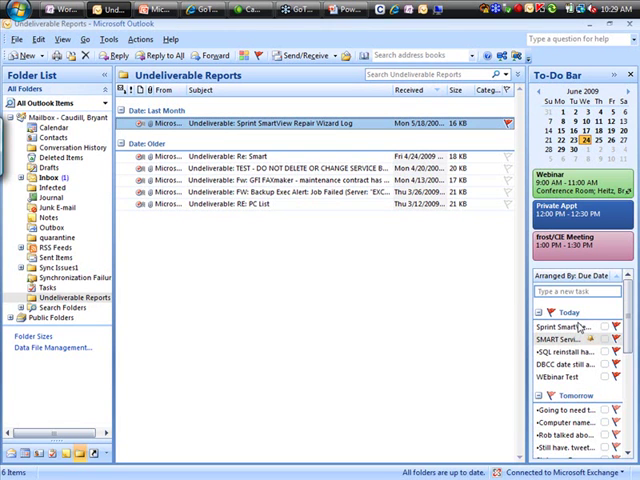
double_click(578, 327)
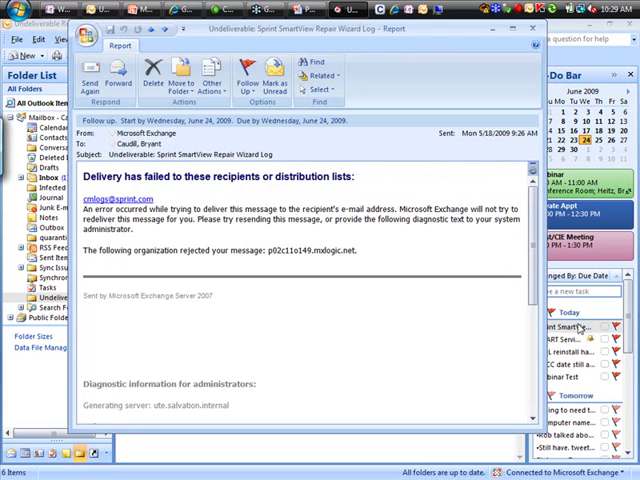
left_click_drag(457, 34, 452, 50)
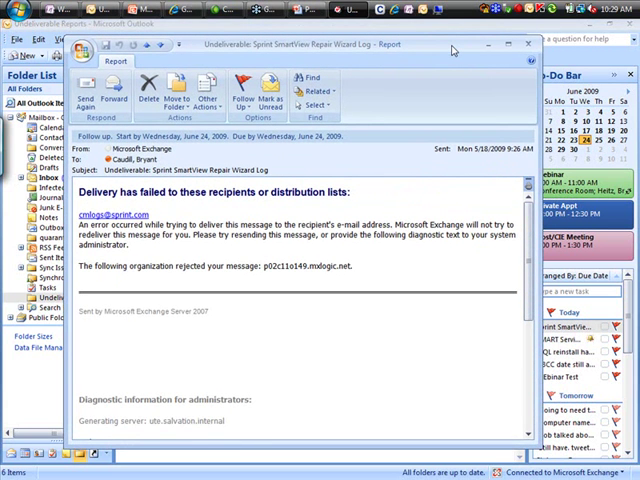
left_click(526, 44)
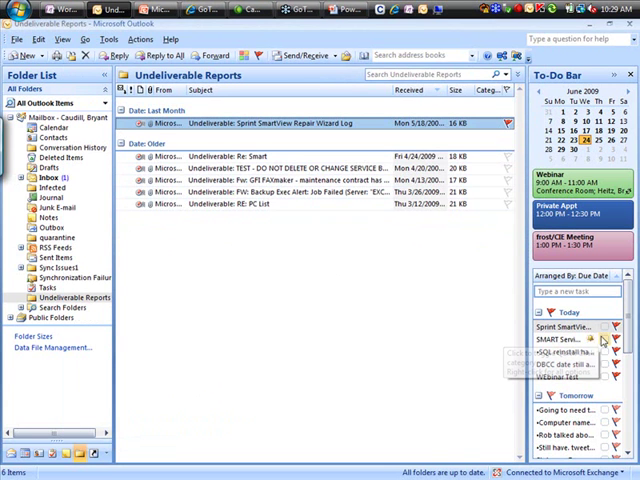
mouse_move(565, 339)
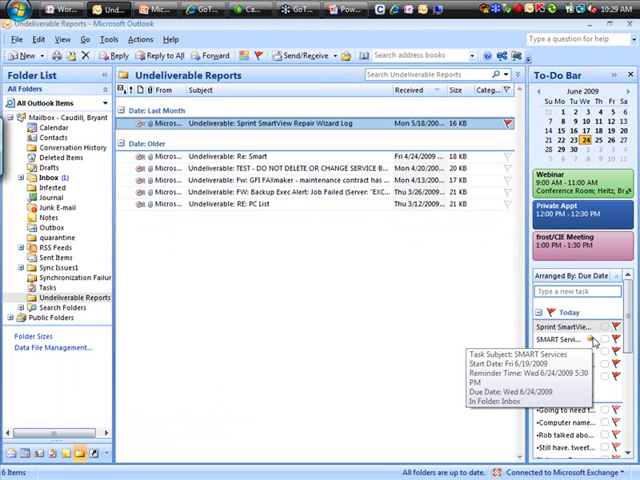
- Reopen the Sprint SmartView task's message, review its follow-up flag options, and close it
double_click(563, 327)
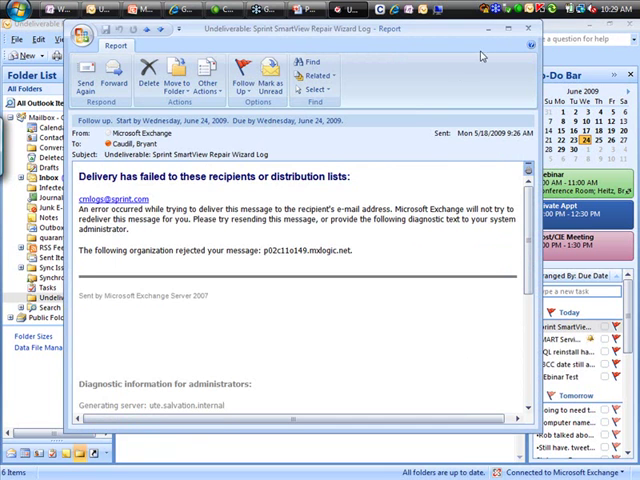
left_click(251, 84)
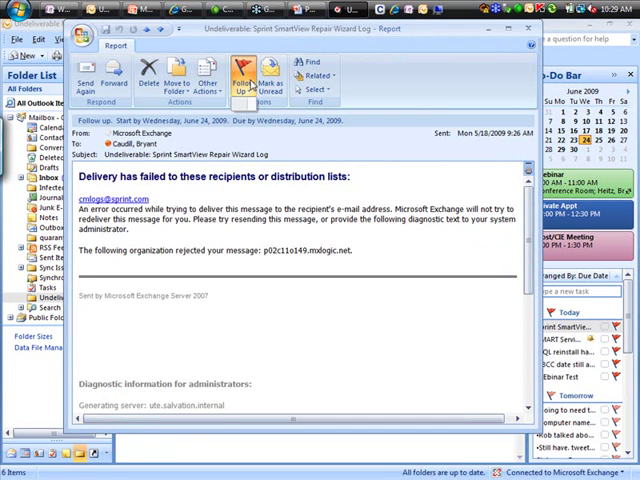
left_click(529, 28)
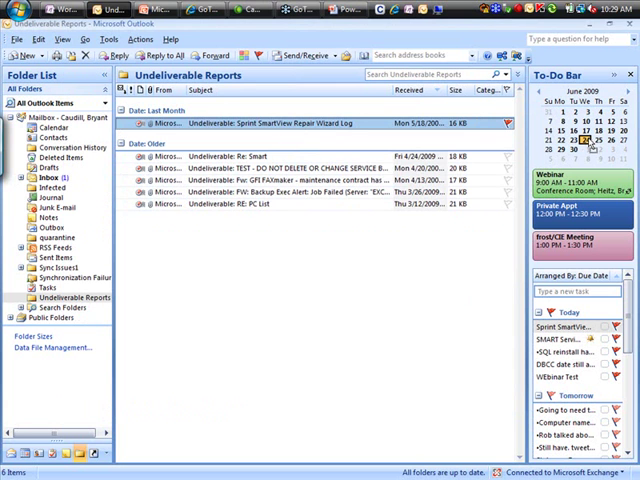
- Drag the report onto July 1 for a 7/1/2009 8:00 AM appointment and reposition its window
left_click_drag(584, 149, 587, 151)
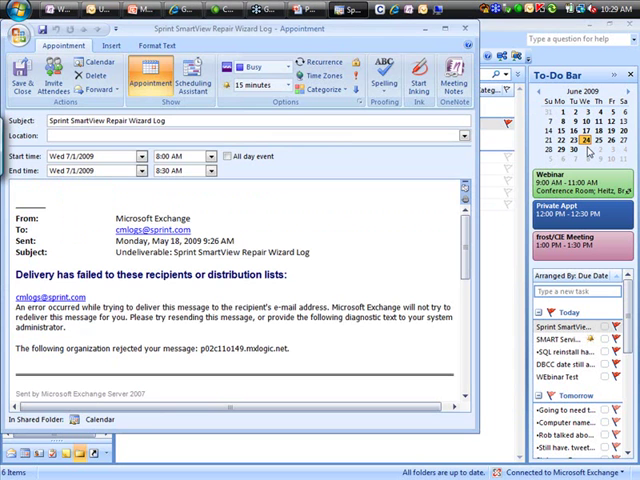
mouse_move(340, 8)
left_mouse_down()
mouse_move(432, 55)
mouse_move(430, 47)
left_mouse_up()
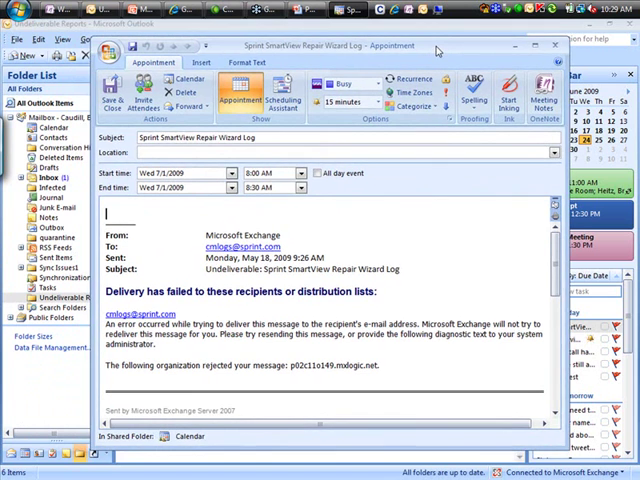